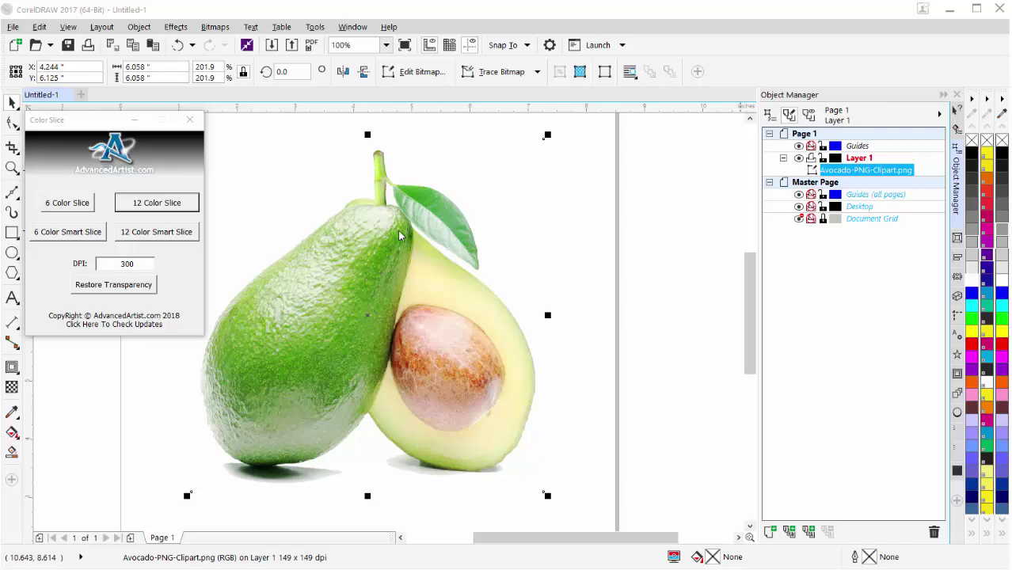
- Split the avocado image into color layers with the 12 Color Smart Slice at 300 DPI
left_click_drag(321, 344, 467, 338)
left_click_drag(572, 320, 377, 328)
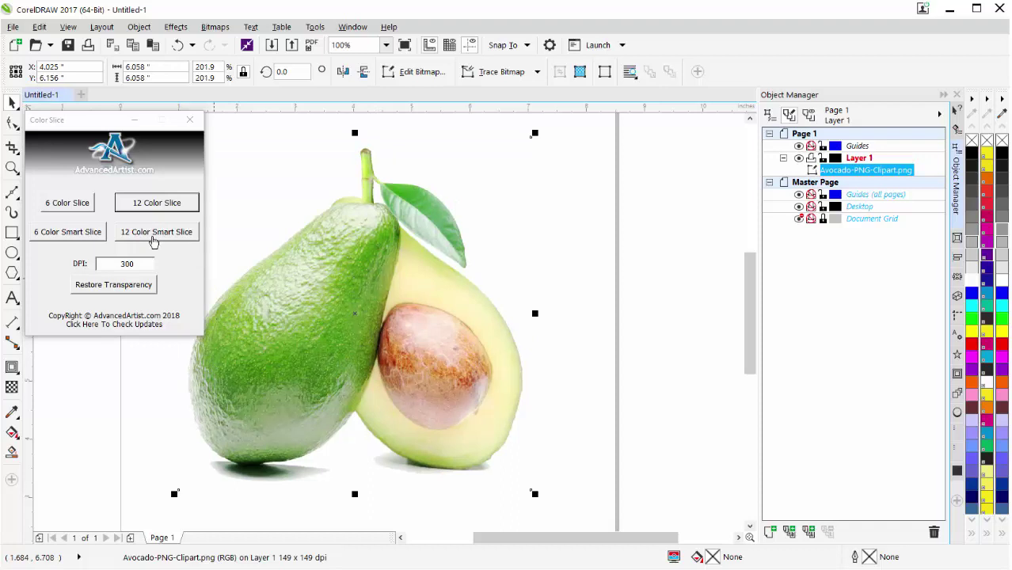
left_click(156, 236)
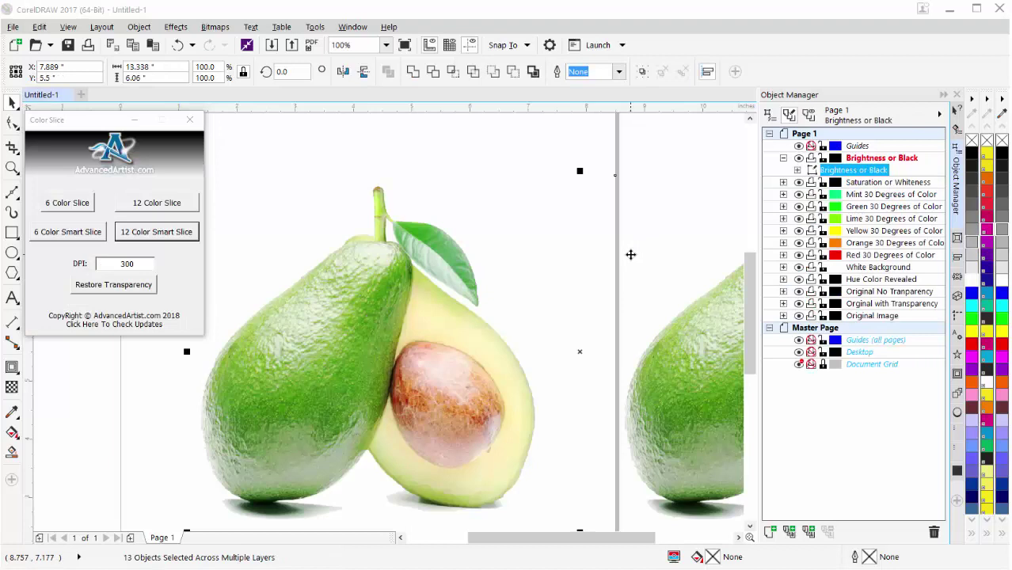
- Select the original avocado image and the sliced version in turn to compare the two side by side
scroll(630, 255, "down", 2)
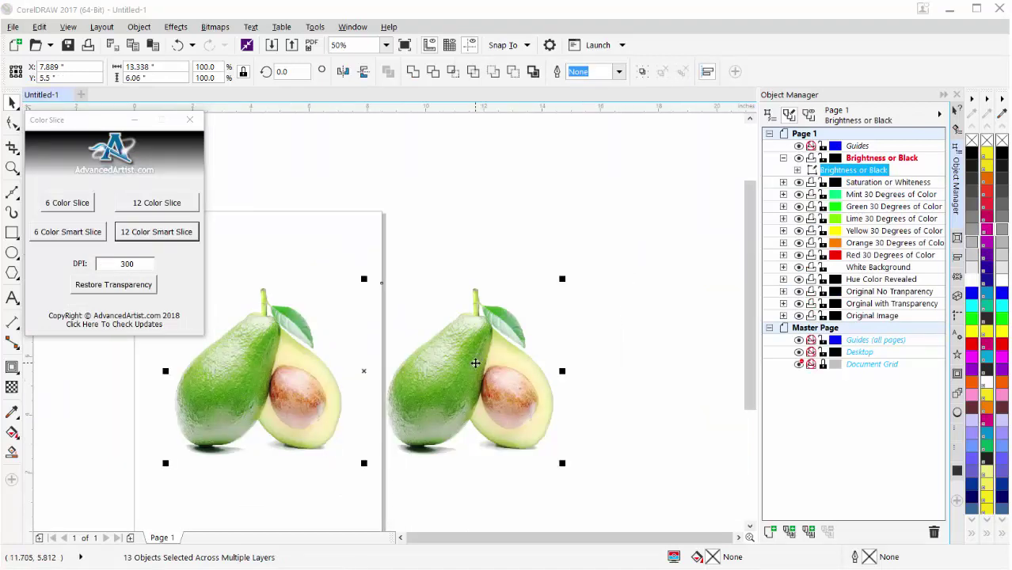
left_click(460, 361)
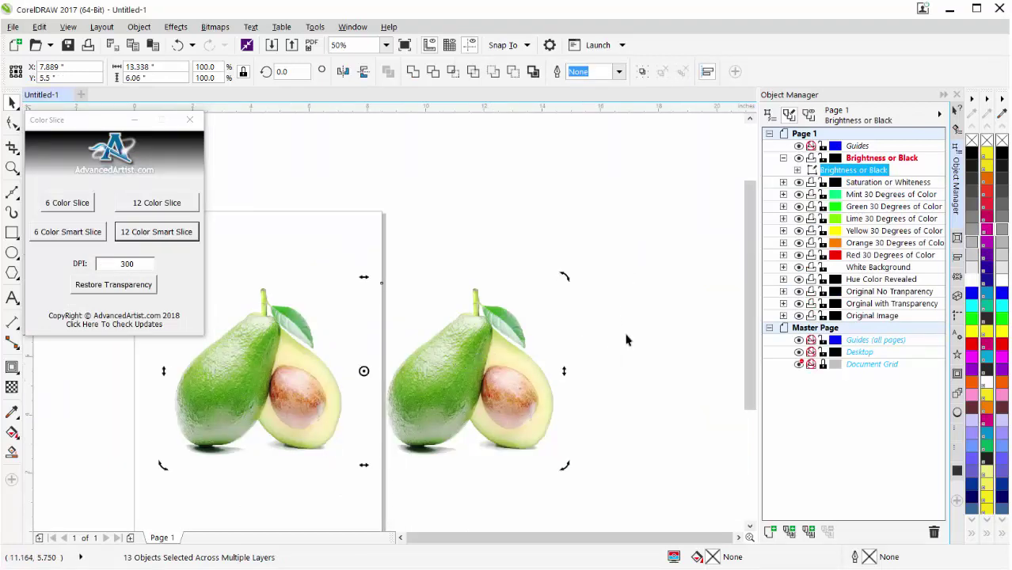
left_click(628, 341)
left_click(455, 369)
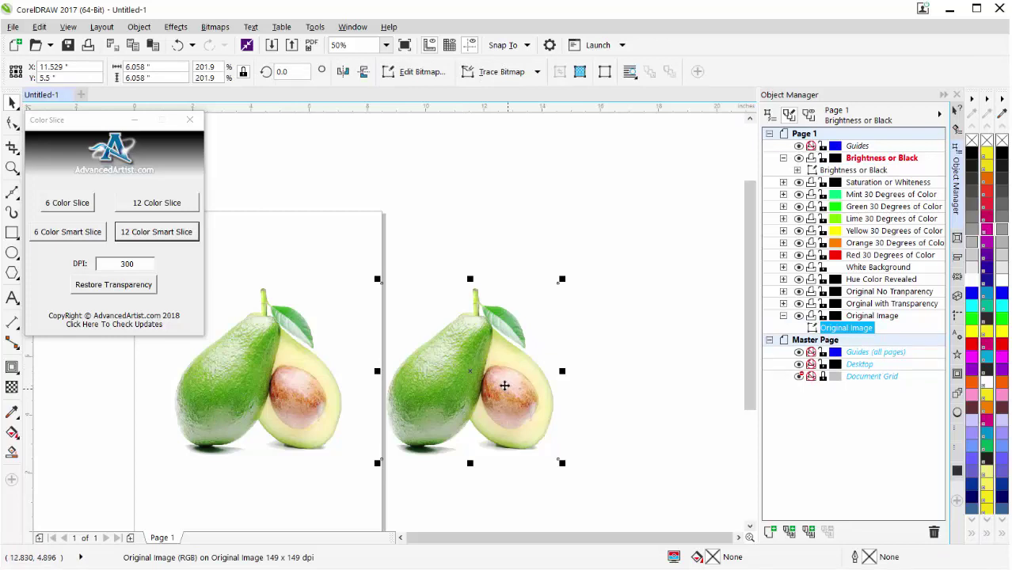
left_click(258, 369)
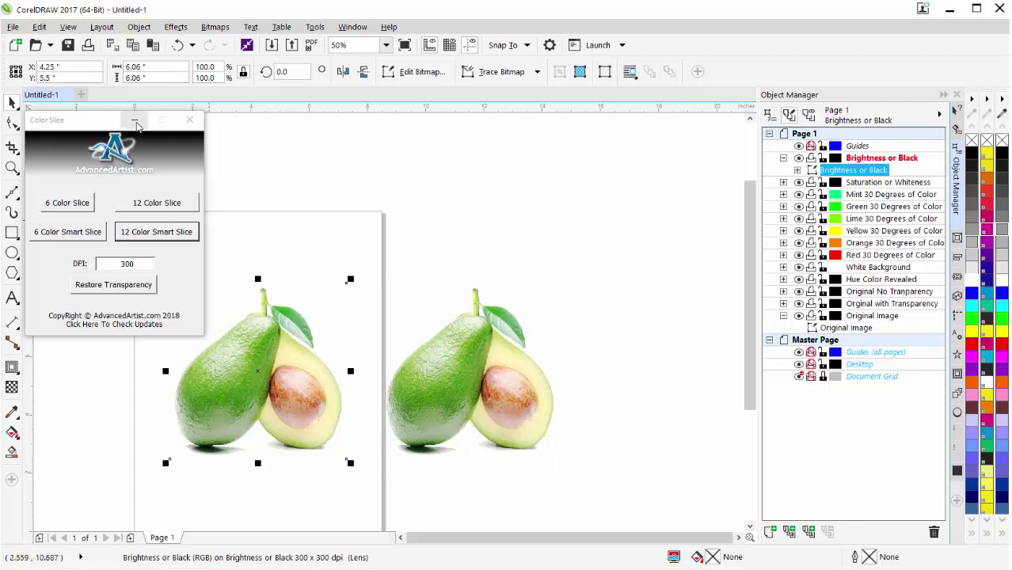
- Minimize the Color Slice window and zoom in until both avocado images fill the view
left_click(136, 122)
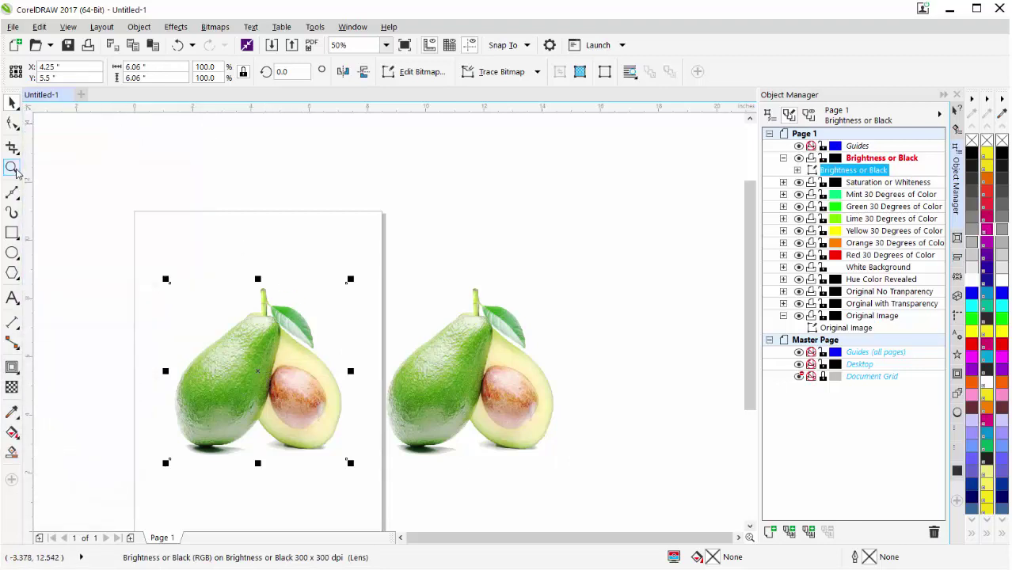
left_click(11, 168)
left_click_drag(145, 262, 614, 470)
key("space")
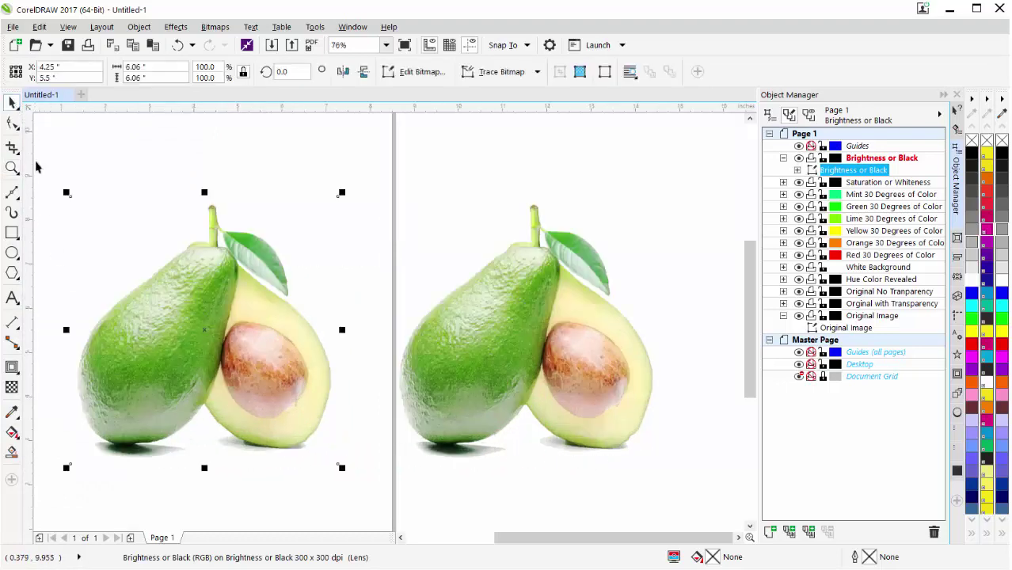
left_click(206, 325)
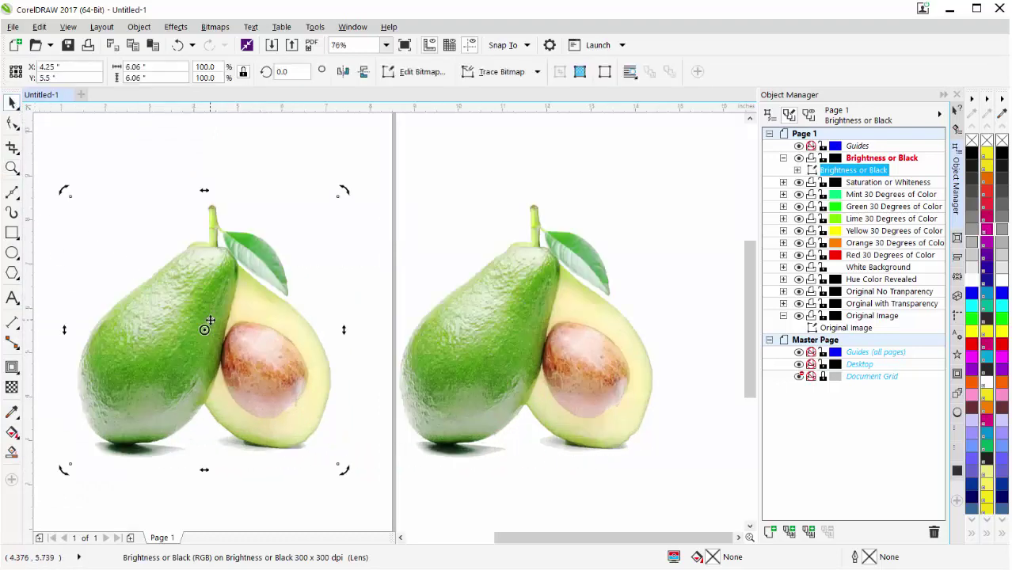
- Apply a straight-style tone curve to the Saturation or Whiteness object with a point at X 163, Y 85
left_click(783, 182)
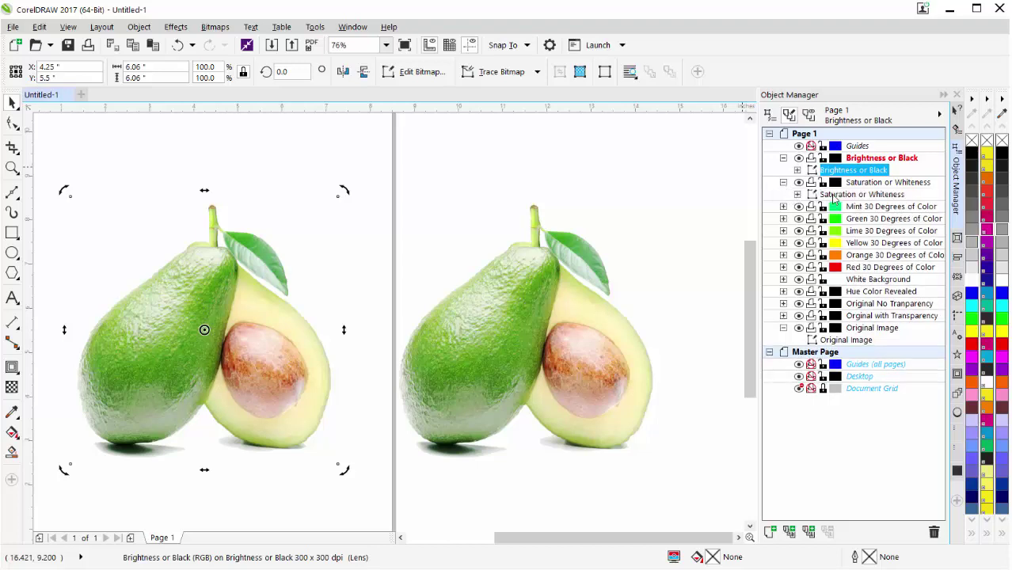
left_click(833, 195)
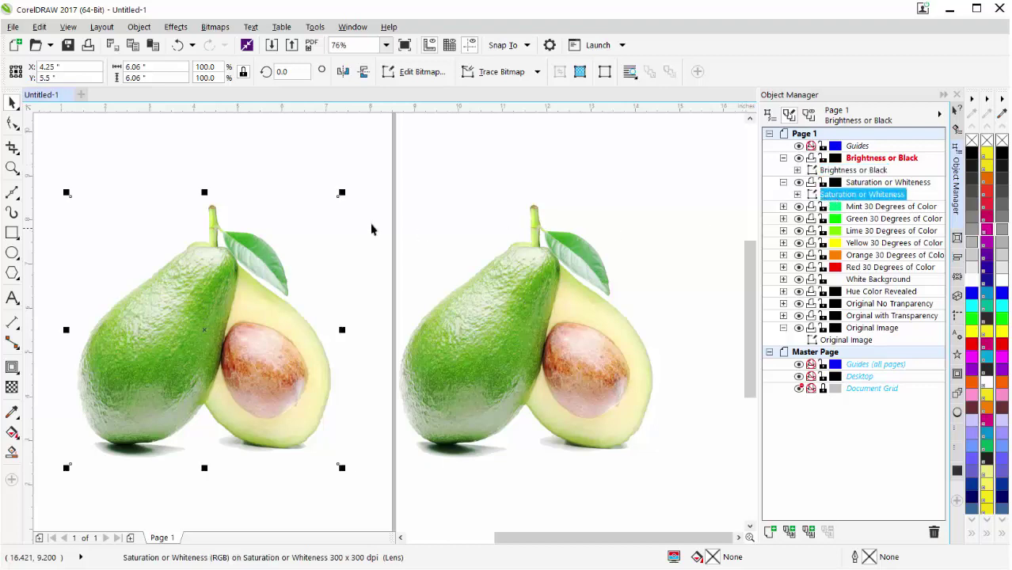
left_click(175, 27)
mouse_move(175, 49)
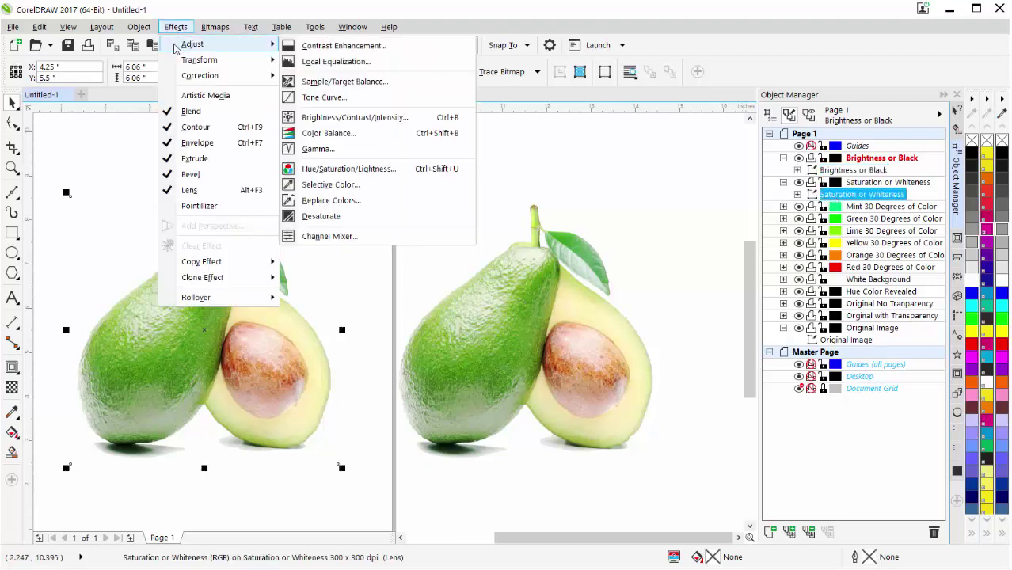
left_click(365, 97)
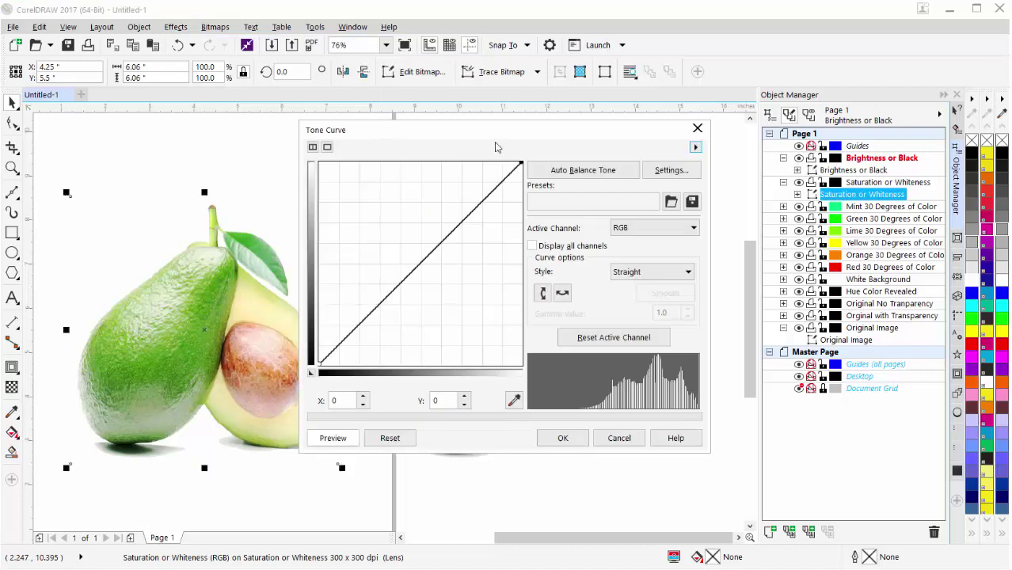
left_click_drag(476, 136, 676, 148)
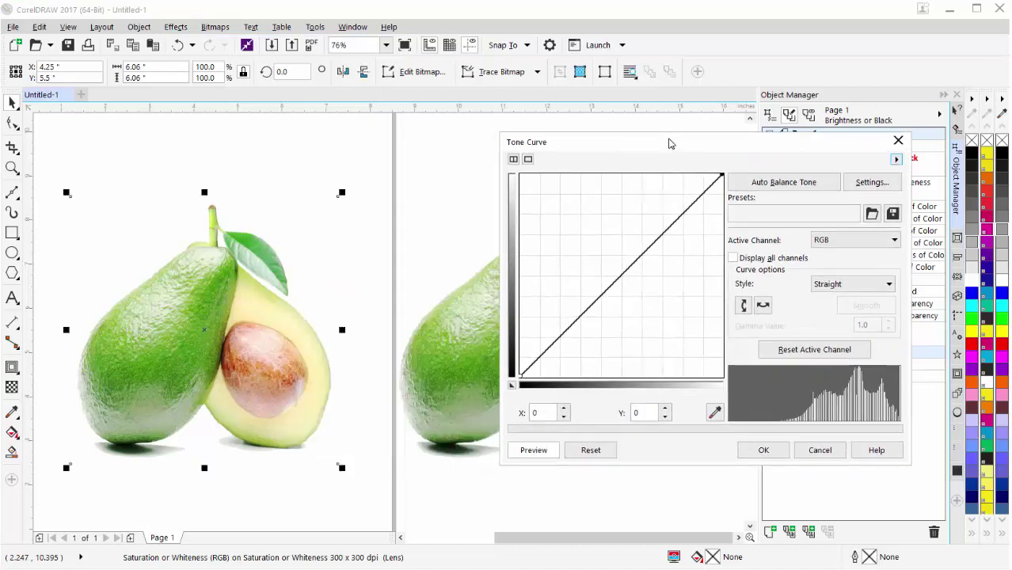
left_click(618, 277)
left_click_drag(619, 277, 650, 309)
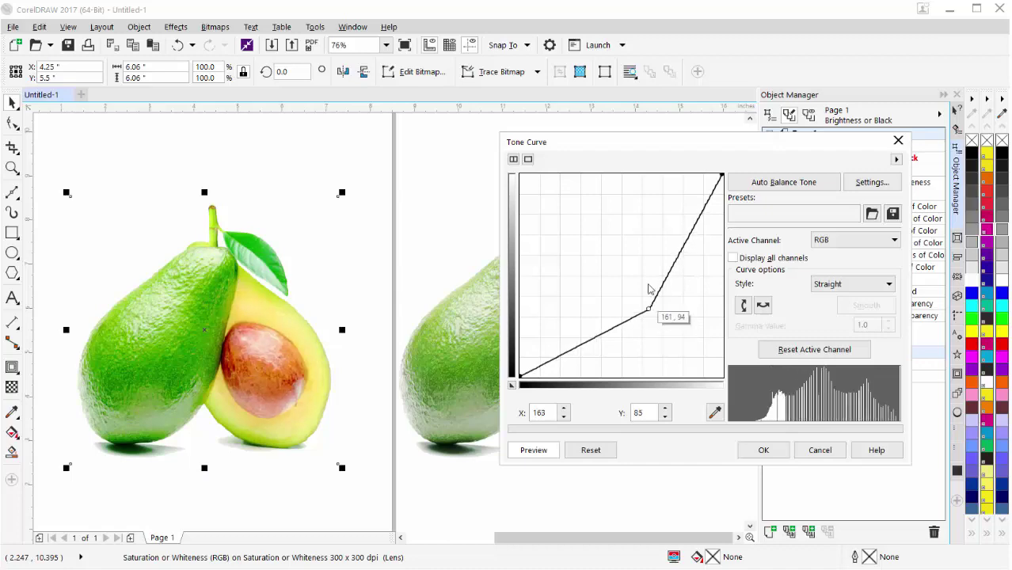
left_click_drag(593, 142, 776, 191)
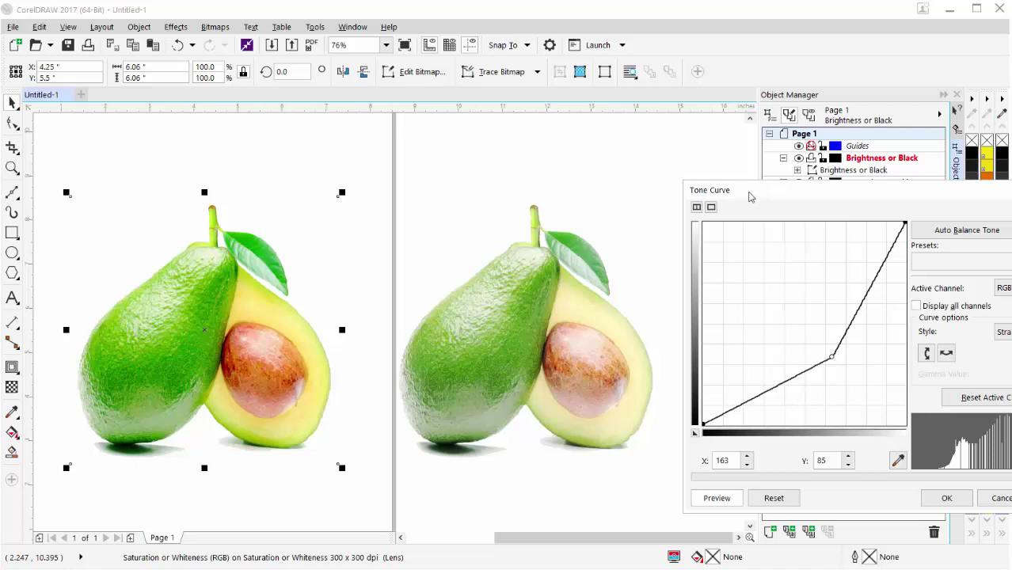
left_click(947, 497)
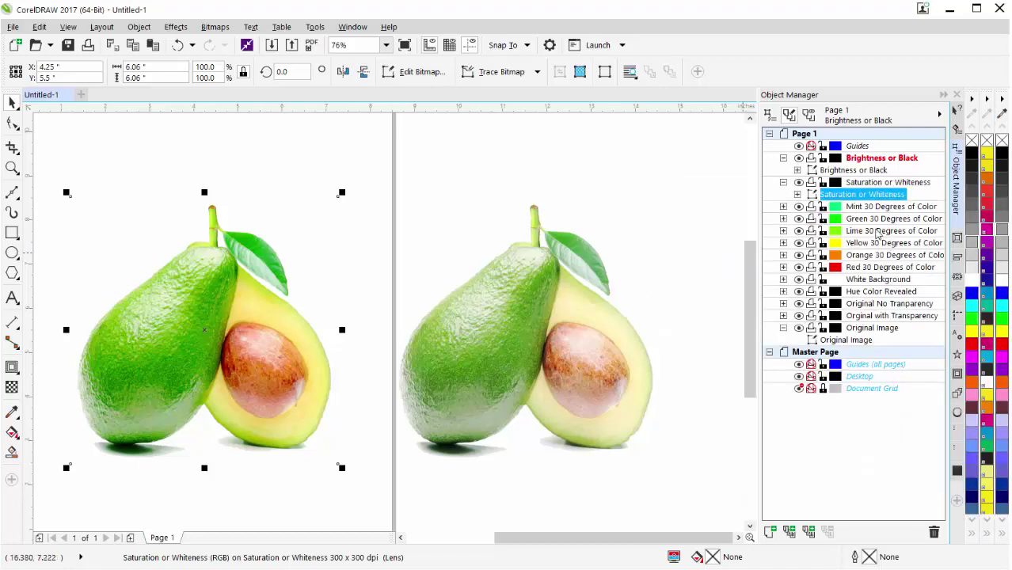
- Place a copy of the Lime 30 Degrees of Color object between the avocado images for inspection and delete the copy
left_click(784, 231)
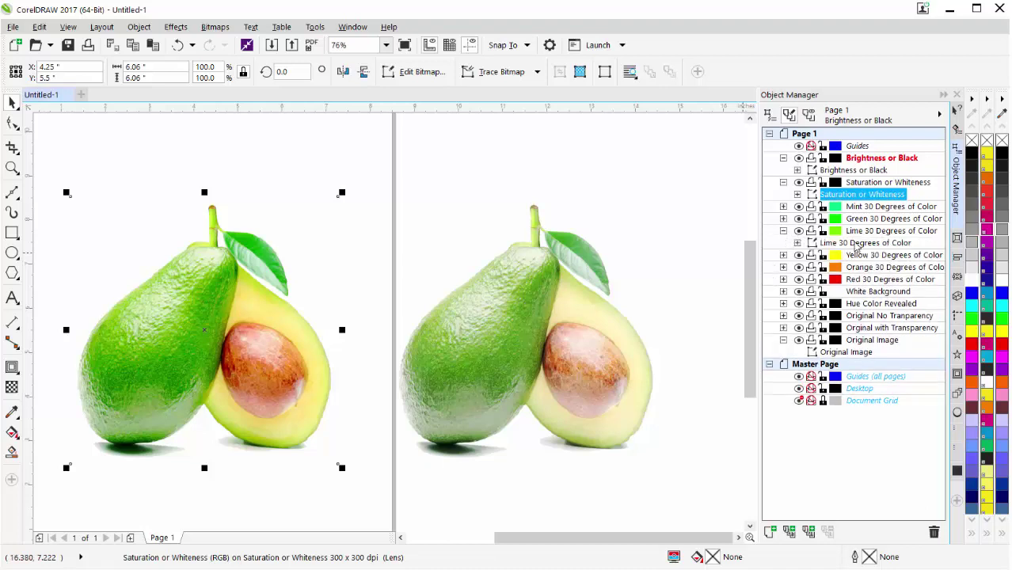
left_click(856, 243)
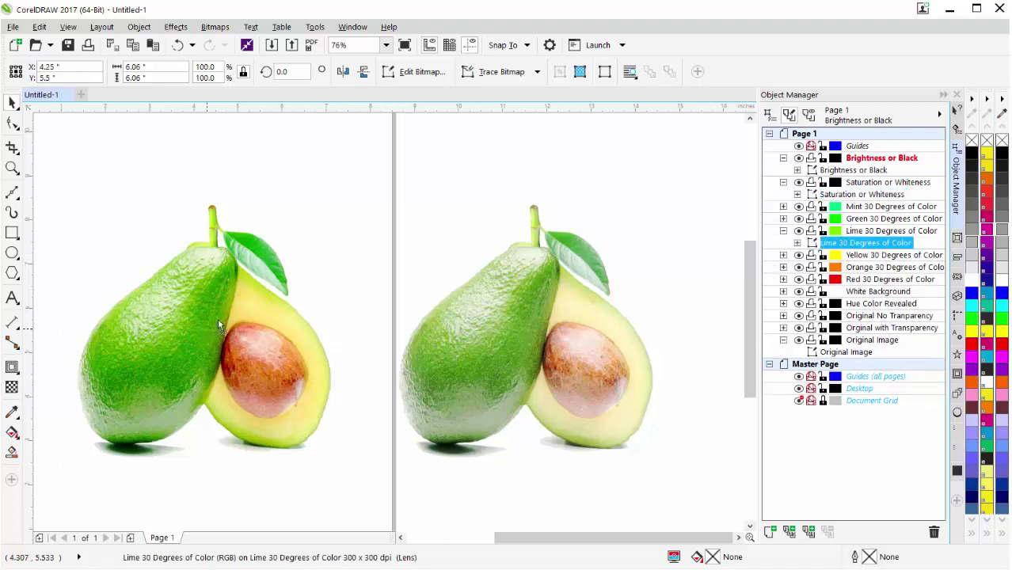
left_click_drag(218, 324, 418, 249)
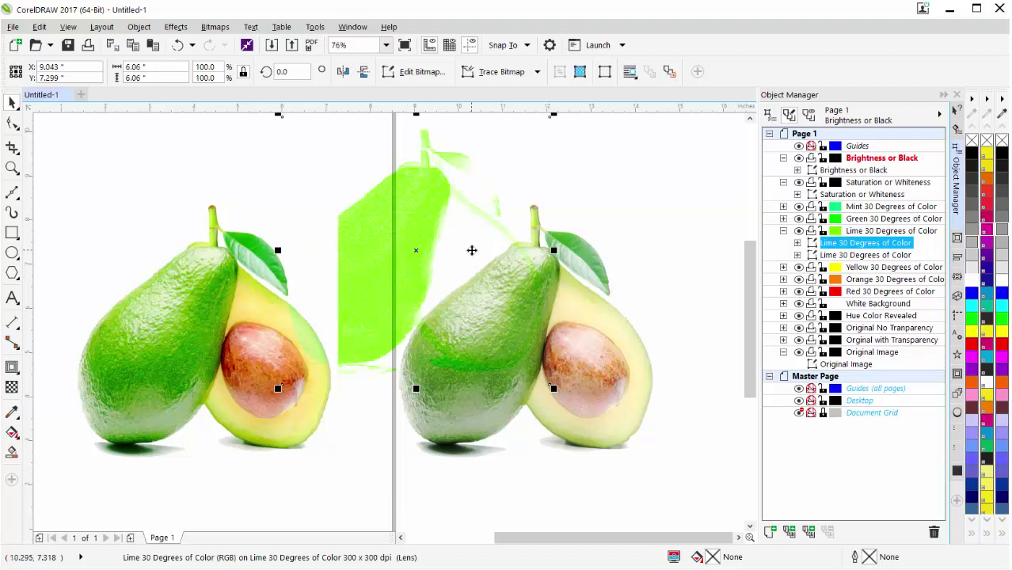
key("Delete")
- Apply a straight-style tone curve to the Lime 30 Degrees of Color object with a point at X 181, Y 71
left_click(846, 243)
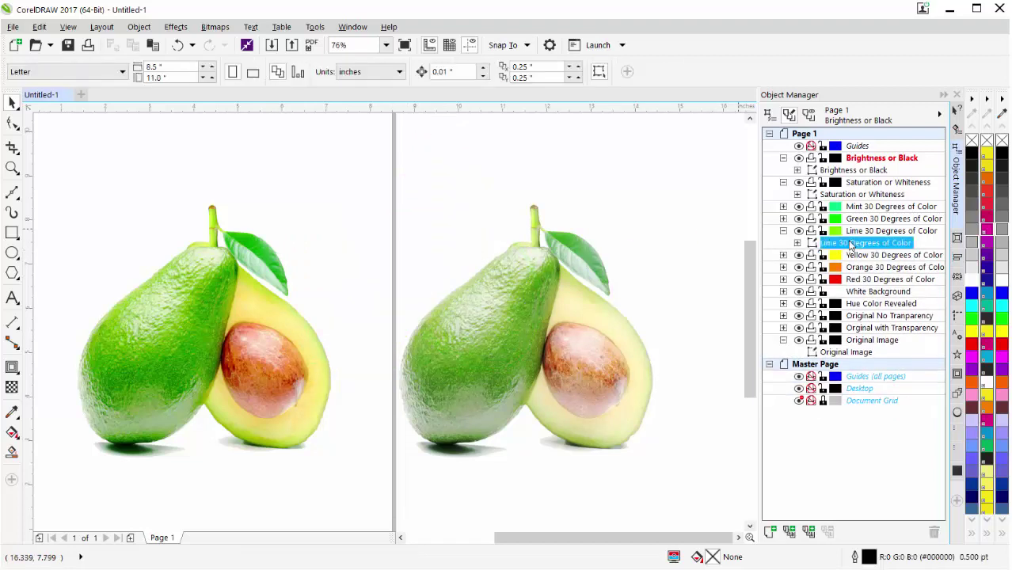
left_click(176, 27)
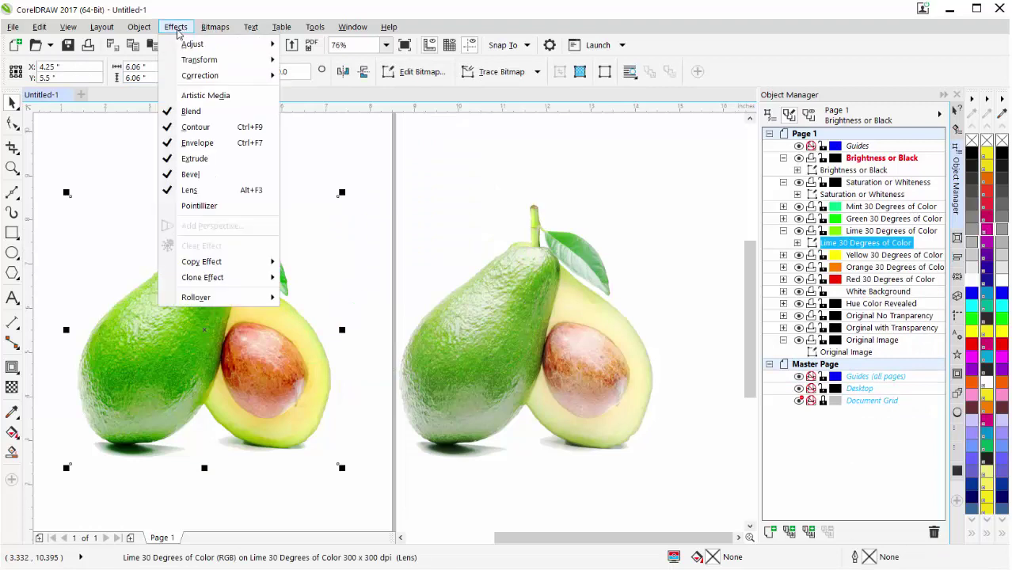
mouse_move(198, 45)
left_click(324, 98)
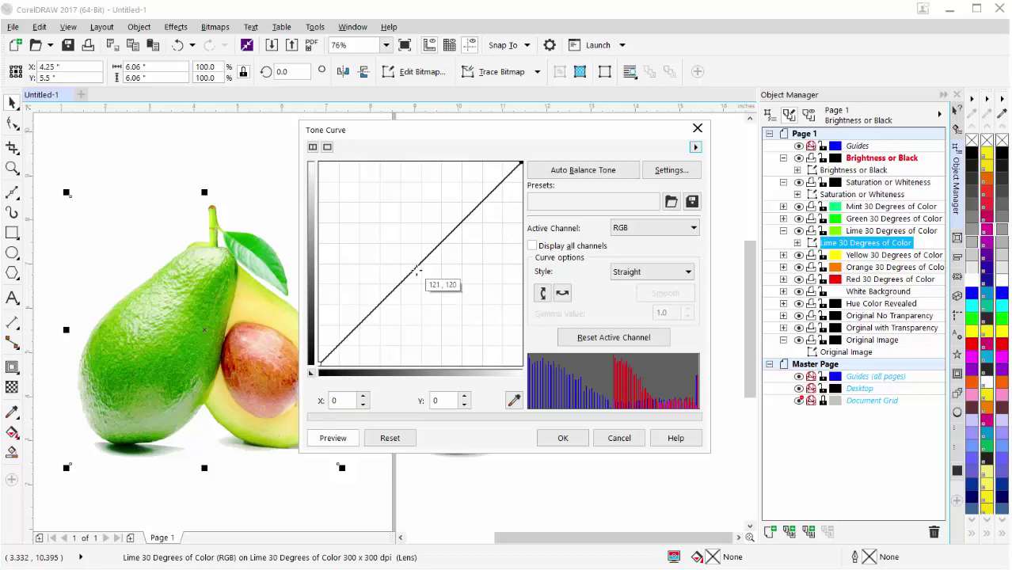
left_click_drag(419, 286, 432, 284)
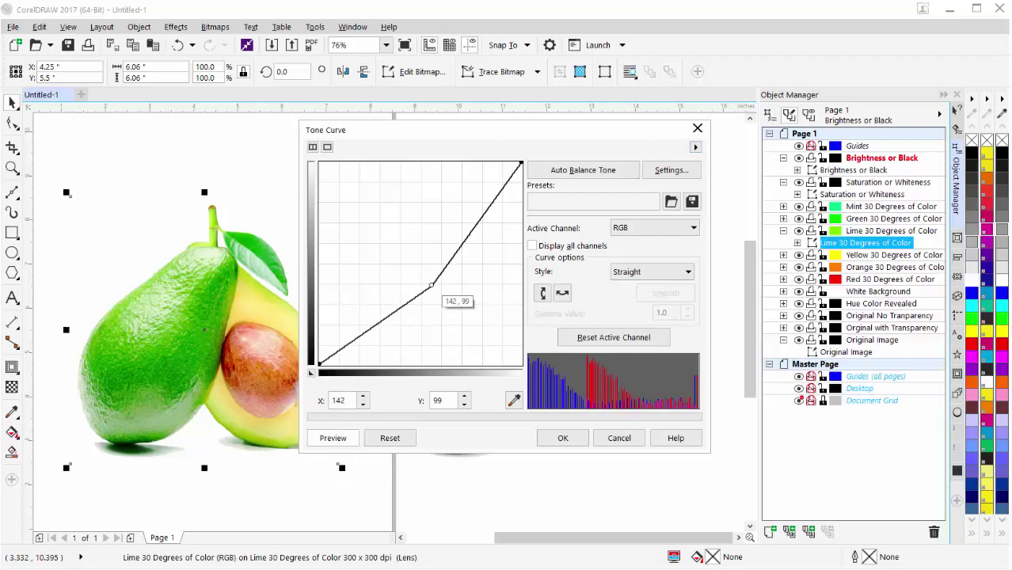
left_click_drag(429, 138, 770, 179)
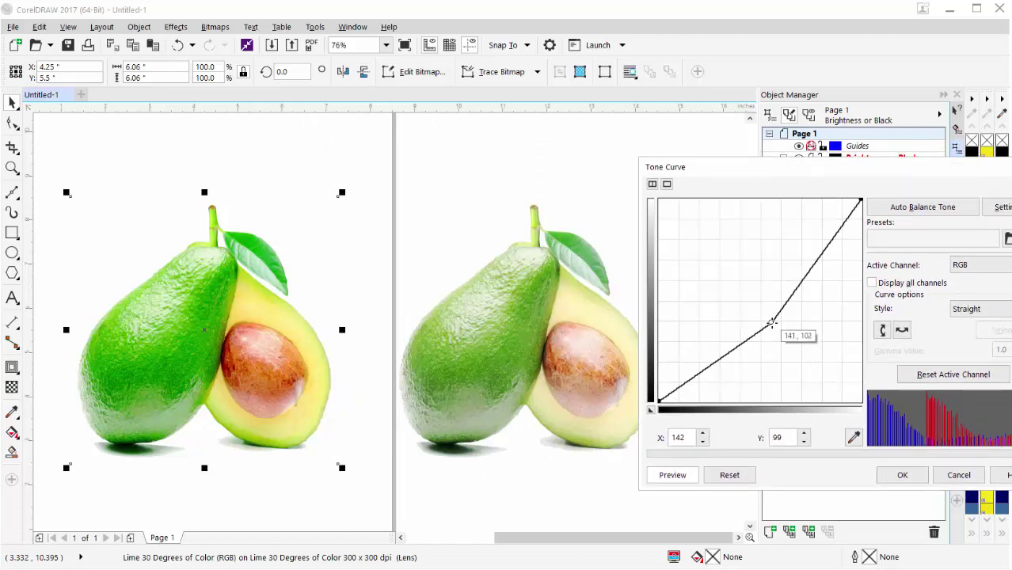
left_click_drag(772, 324, 802, 345)
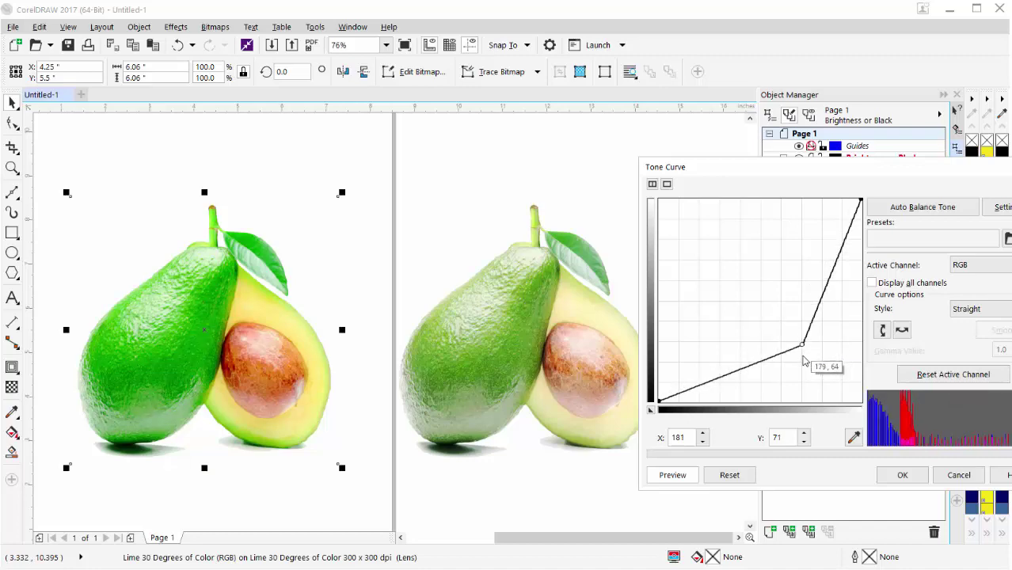
left_click(902, 474)
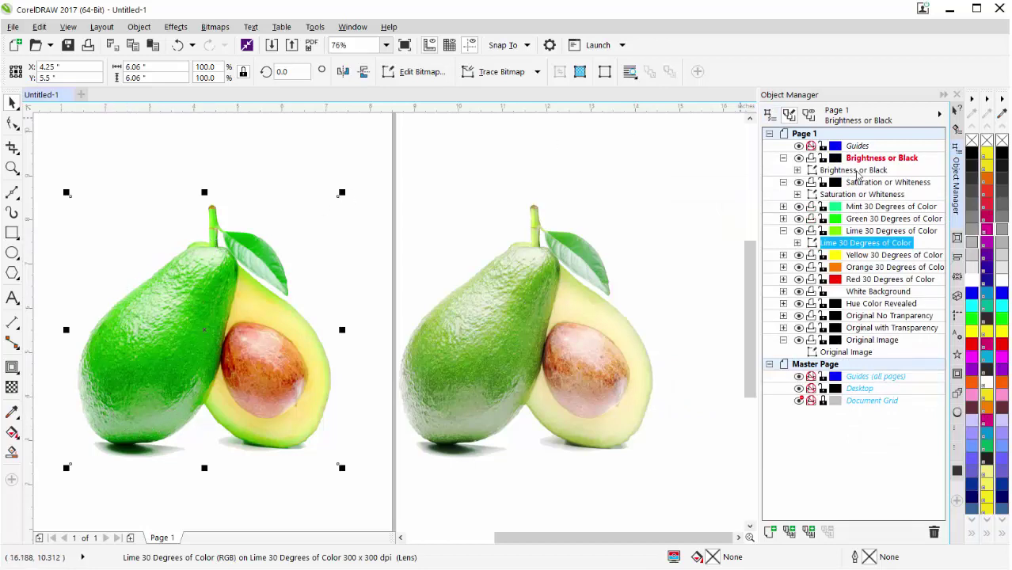
- Apply a straight-style tone curve to the Brightness or Black object with a point at X 146, Y 109
left_click(856, 171)
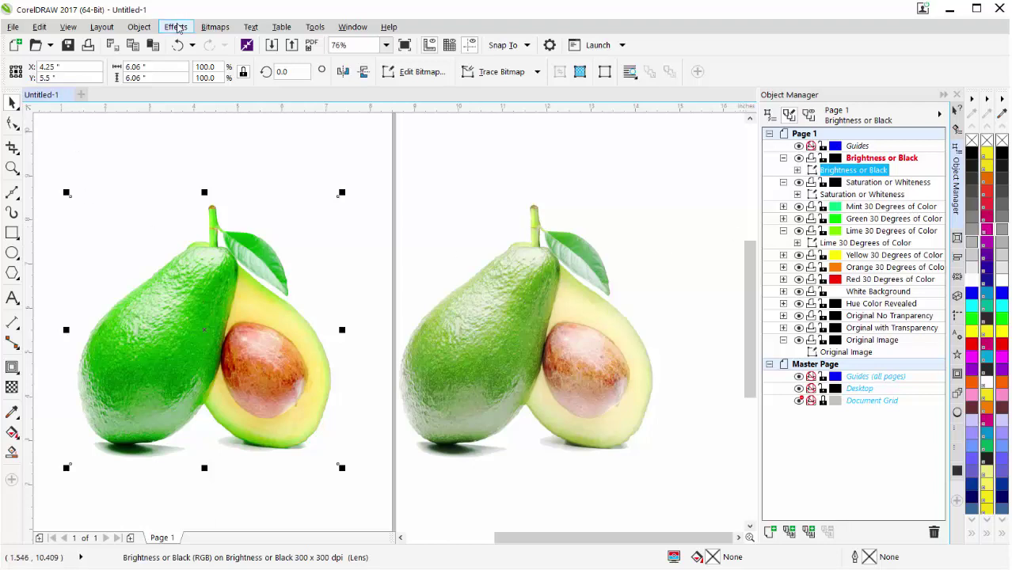
left_click(178, 26)
mouse_move(176, 45)
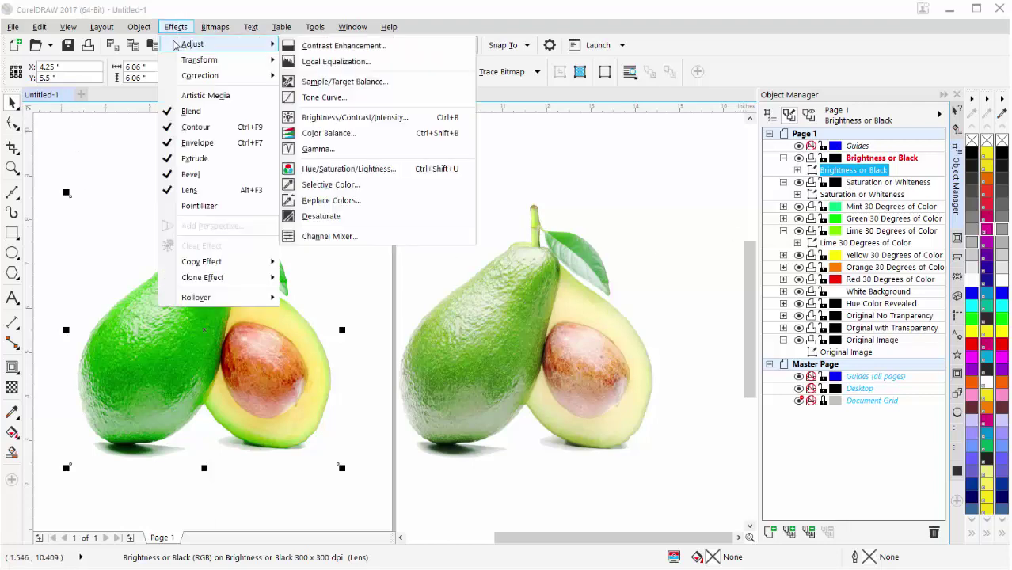
left_click(324, 97)
left_click_drag(408, 134, 619, 91)
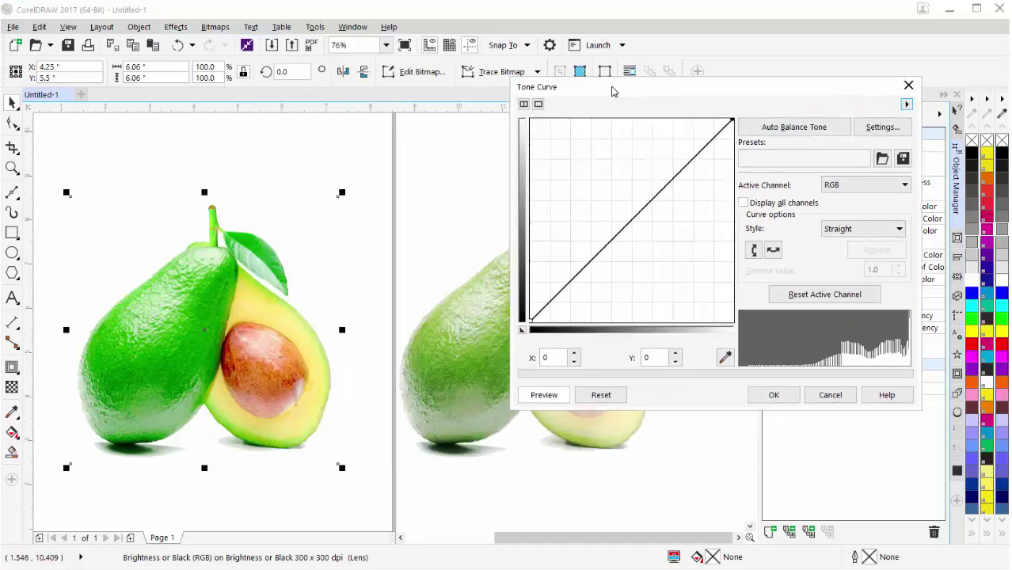
left_click(628, 225)
left_click_drag(628, 224, 645, 235)
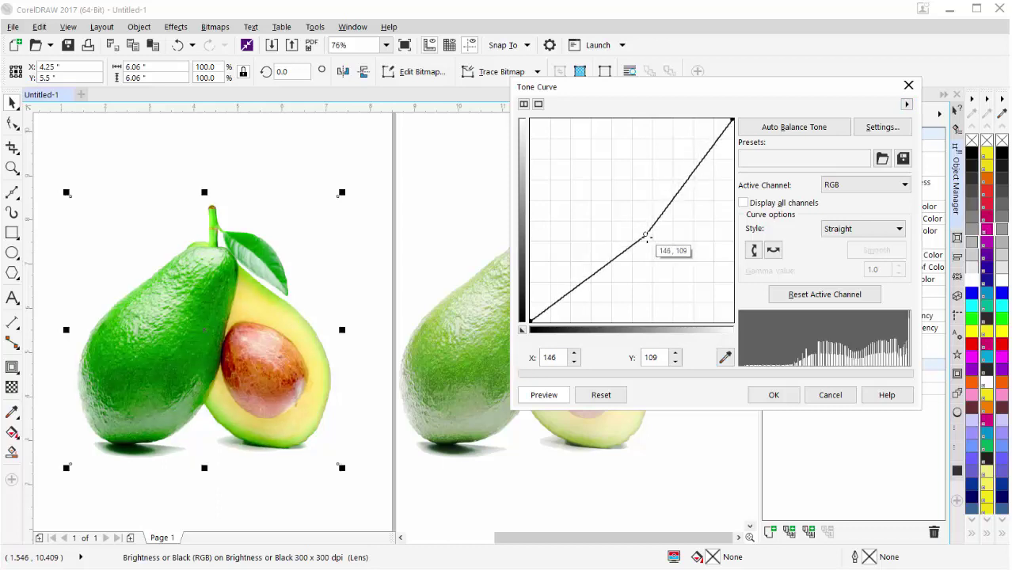
left_click(774, 395)
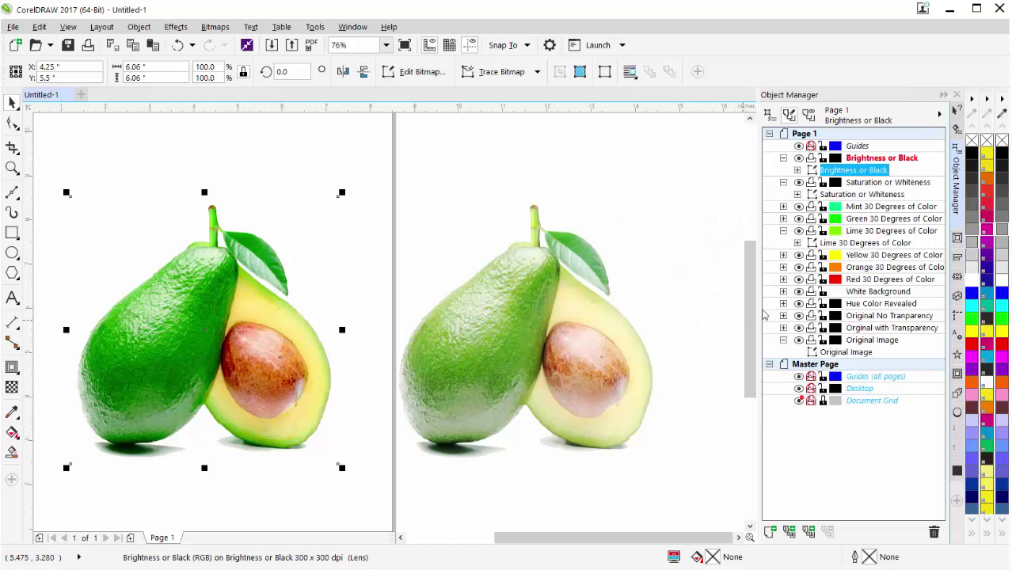
- Apply a straight-style tone curve to the Yellow 30 Degrees of Color object with a point at X 222, Y 25
left_click(784, 255)
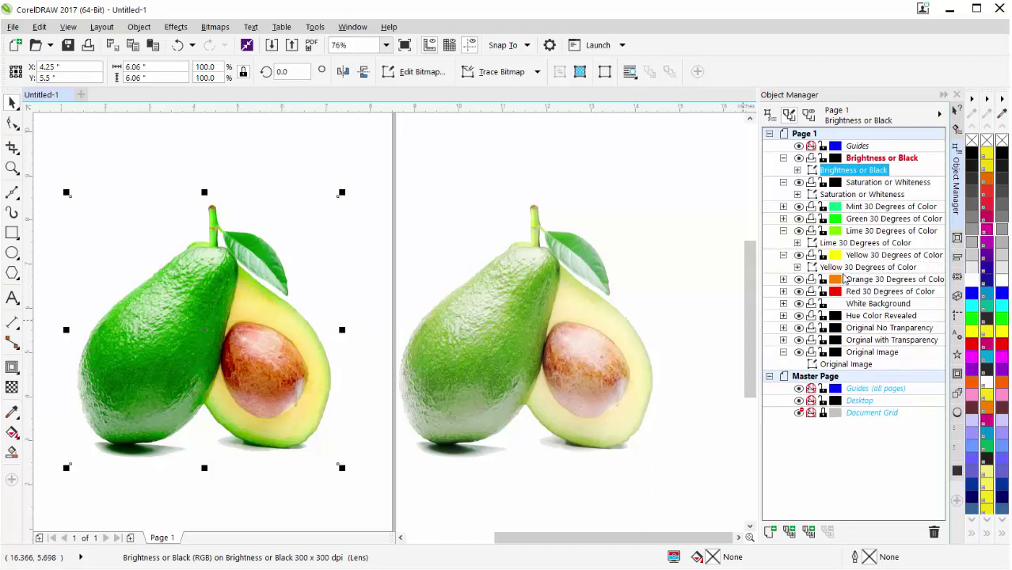
left_click(841, 268)
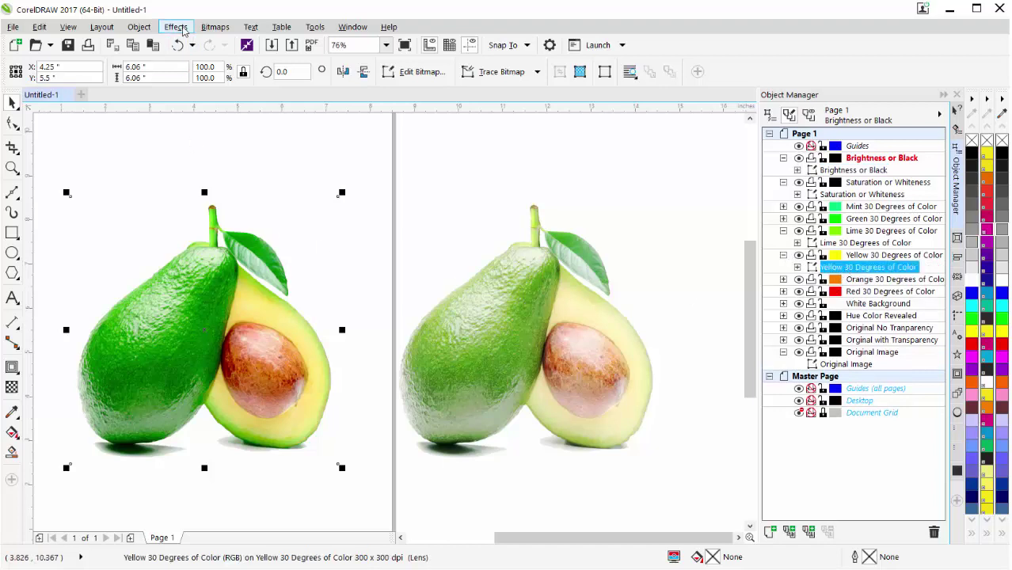
left_click(181, 29)
mouse_move(193, 43)
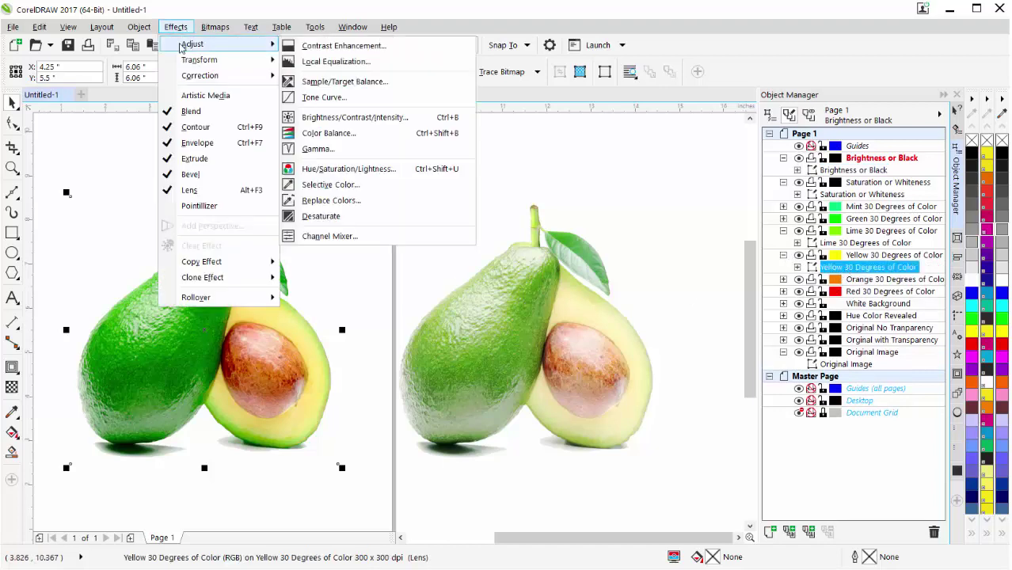
left_click(337, 96)
left_click_drag(469, 132, 669, 148)
left_click(614, 284)
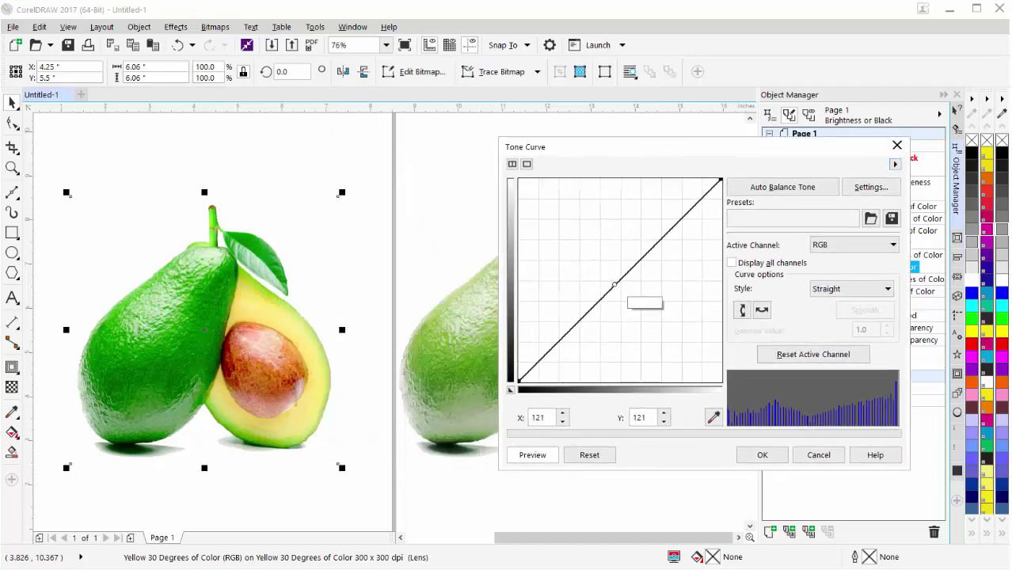
left_click_drag(615, 284, 693, 361)
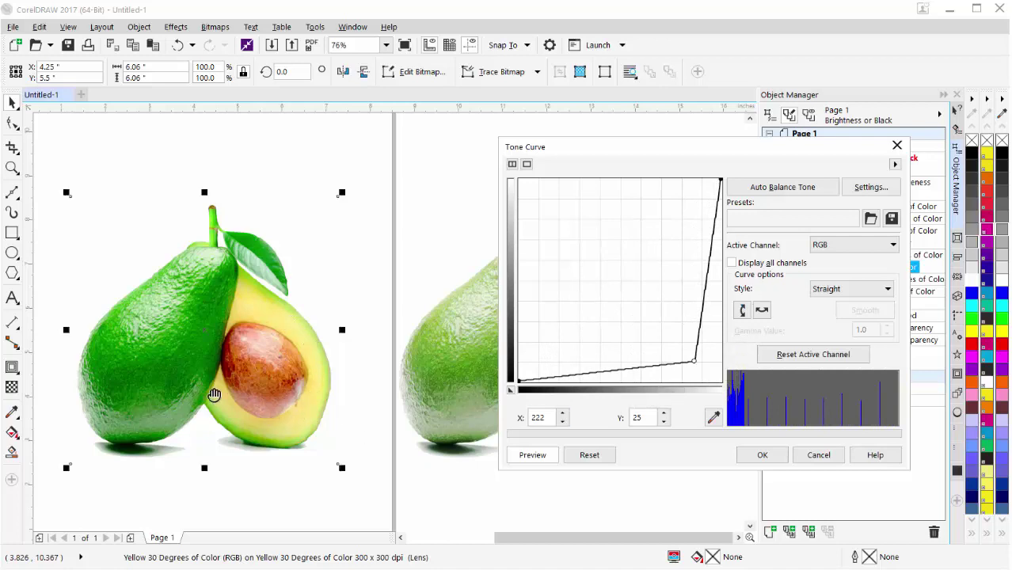
left_click(773, 456)
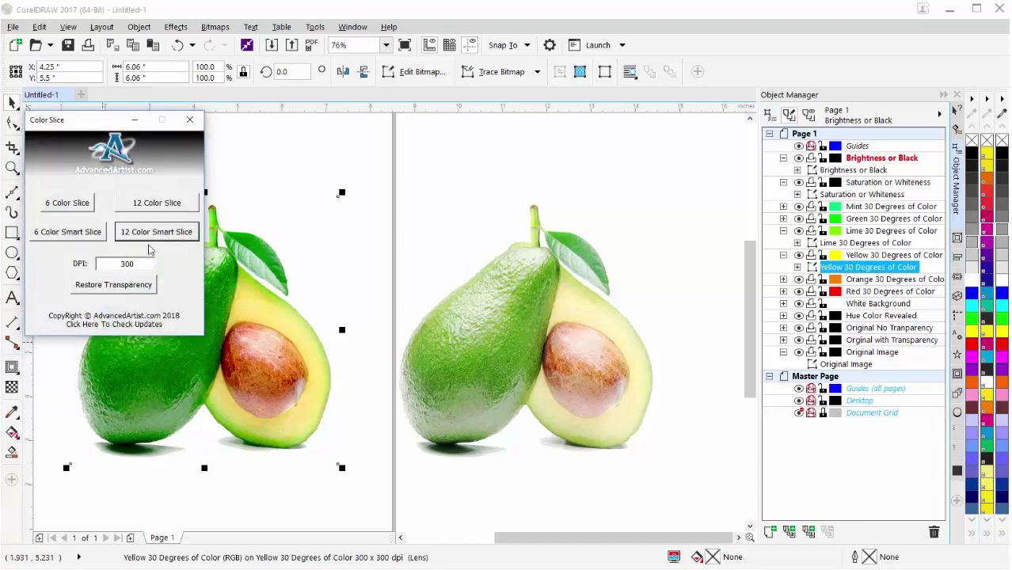
- Restore the transparency of the sliced avocado image at 300 DPI with the Color Slice macro and close the macro
left_click_drag(75, 119, 576, 156)
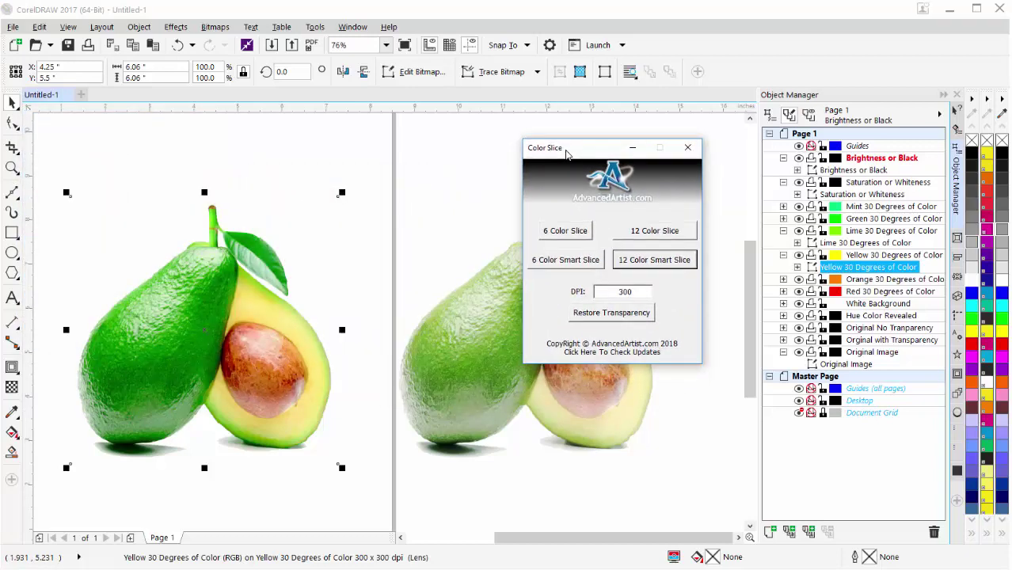
left_click(611, 315)
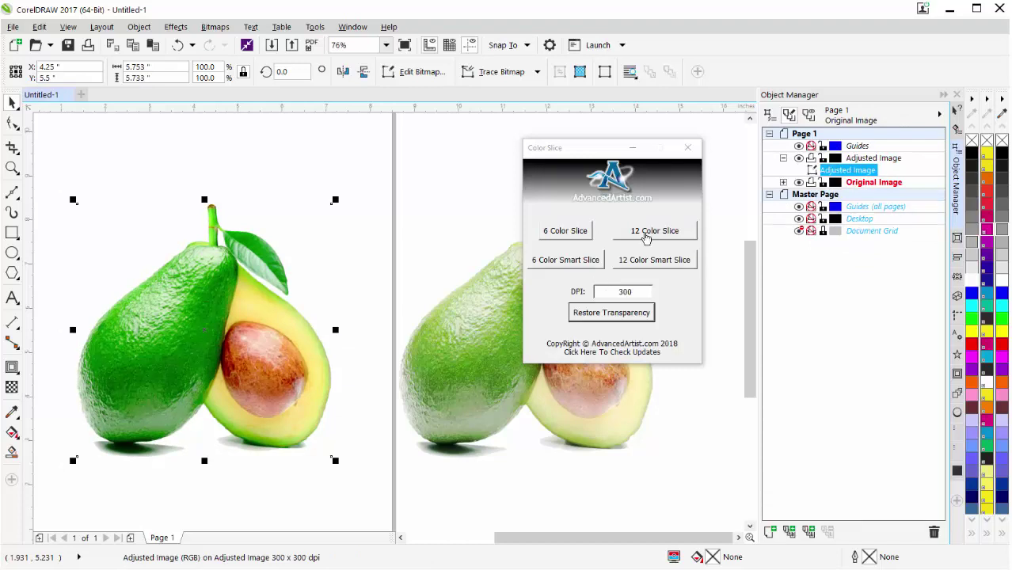
left_click(687, 147)
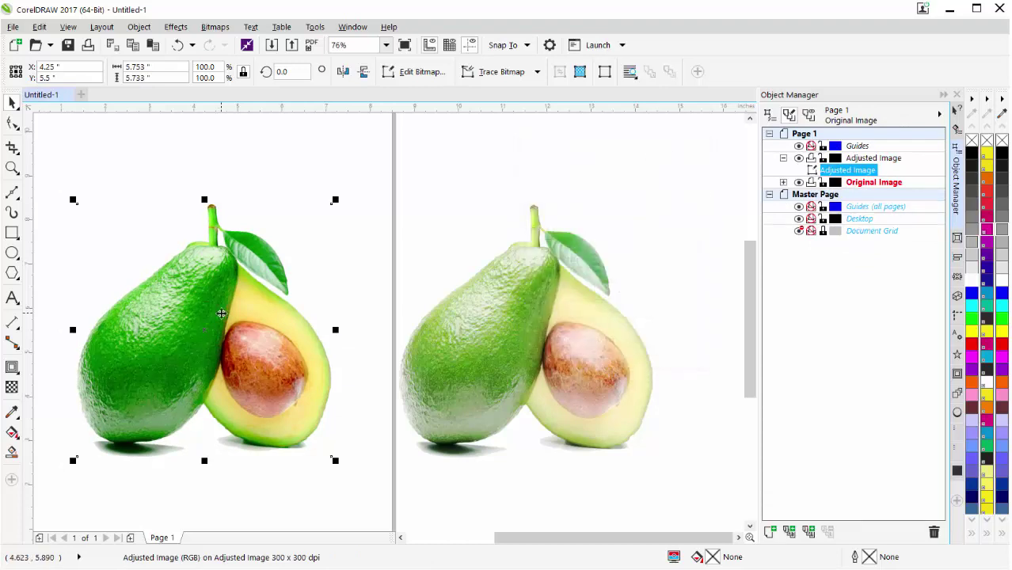
- Move the adjusted and original avocado images up the page and align them side by side, with the adjusted one at about X 4.83", Y 6.45"
left_click_drag(221, 314, 252, 281)
left_click(428, 346)
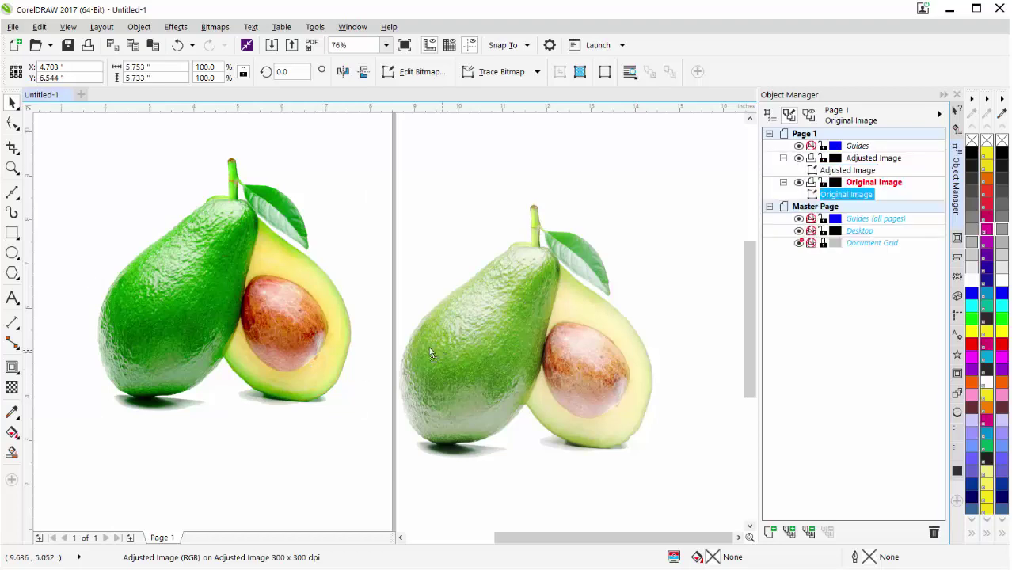
left_click_drag(428, 346, 455, 309)
left_click_drag(251, 317, 252, 326)
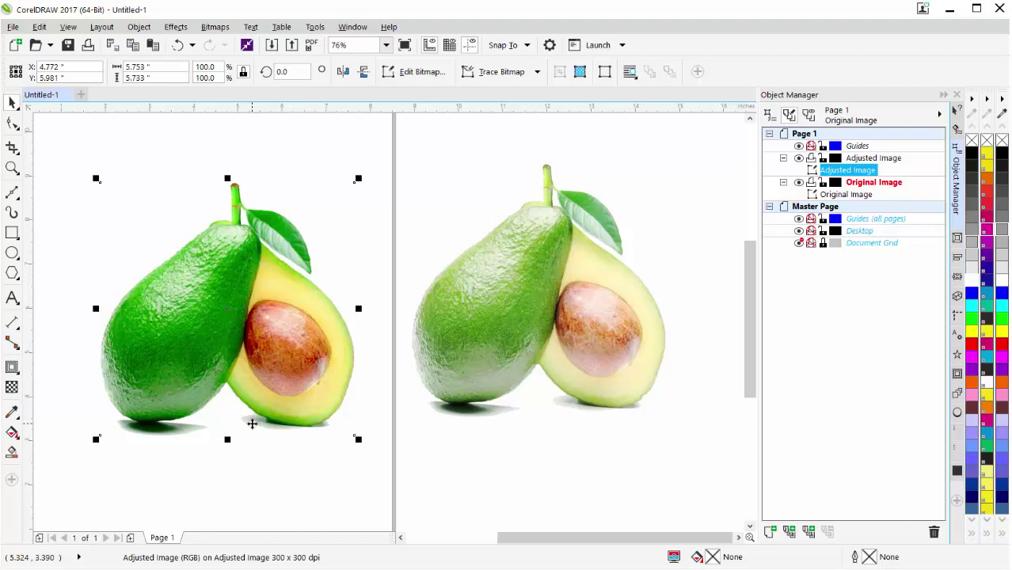
left_click_drag(249, 369, 251, 349)
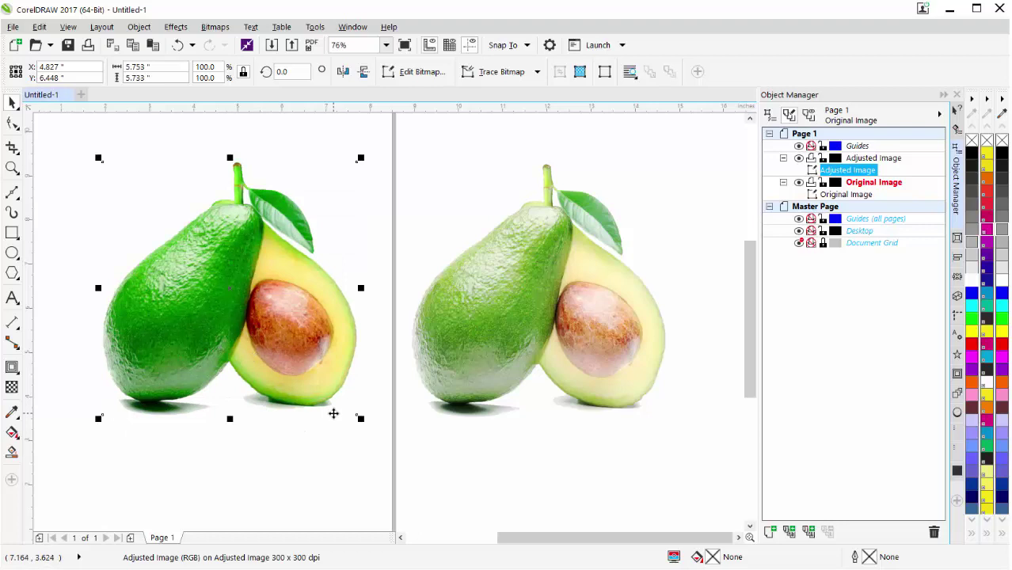